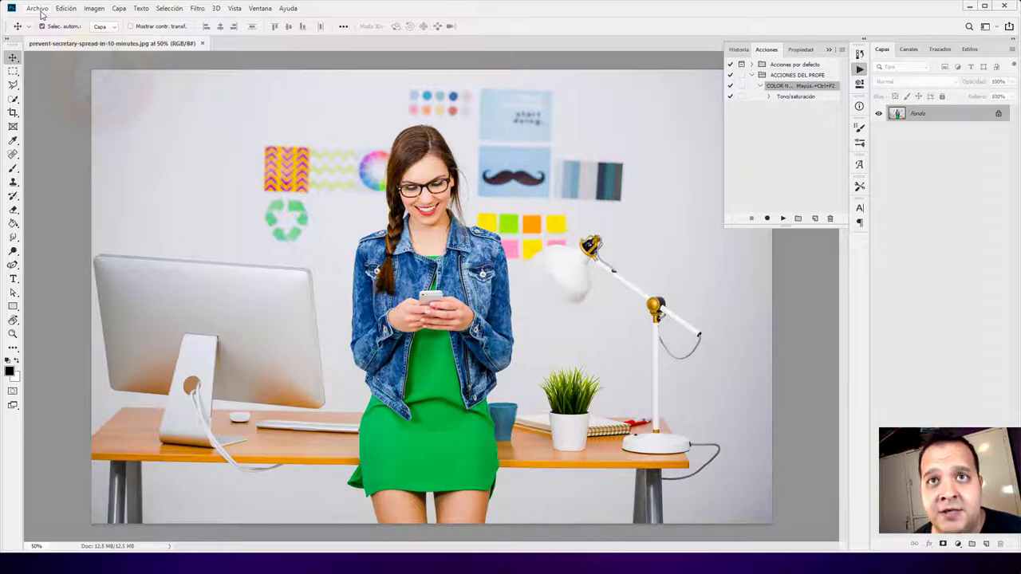
# Step: Open the Archivo (File) menu over the office photo
pyautogui.click(37, 9)
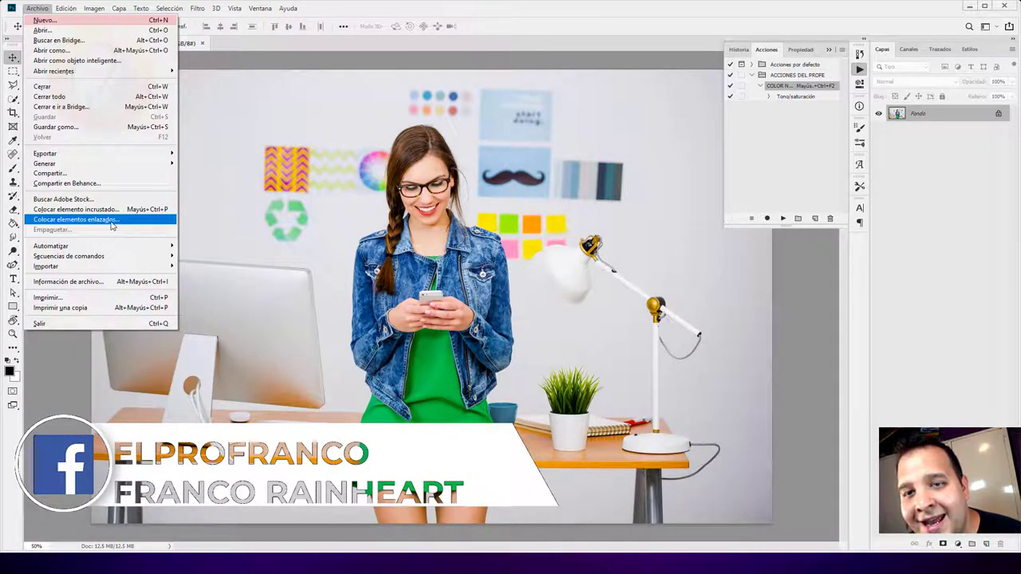
# Step: Open Edición > Métodos abreviados de teclado and scroll Archivo down to Colocar elementos enlazados
pyautogui.click(74, 9)
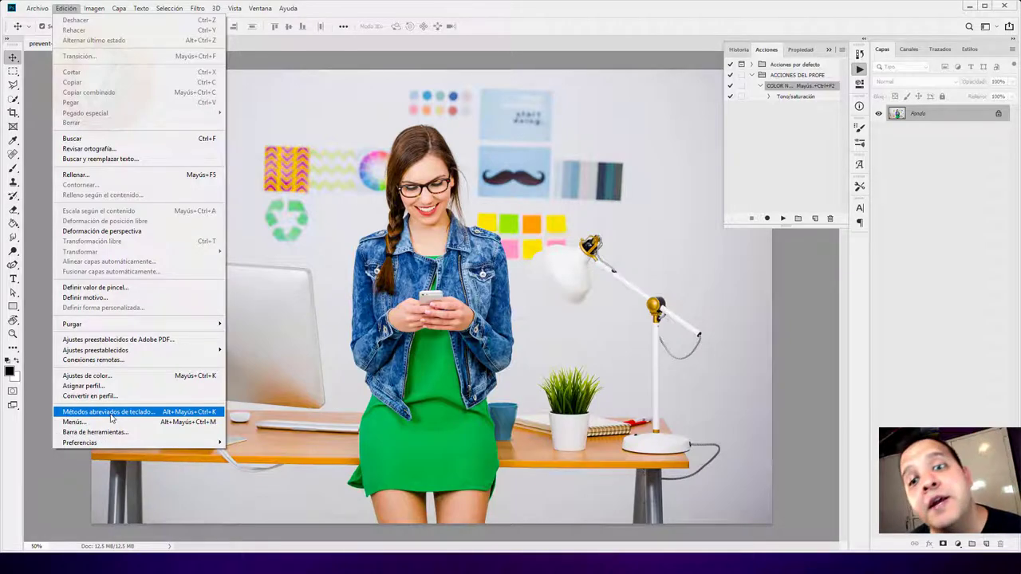
pyautogui.click(111, 413)
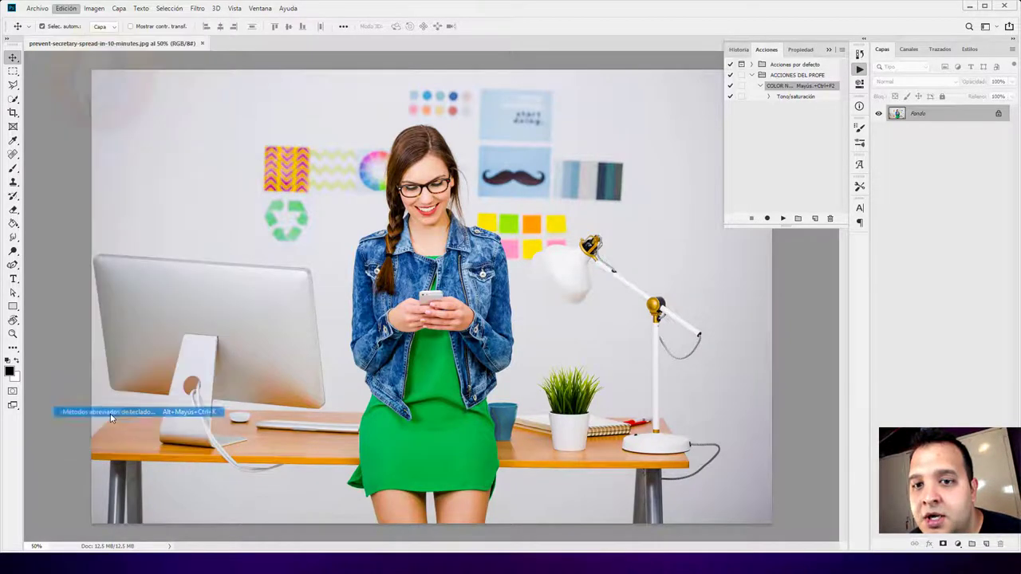
pyautogui.moveTo(633, 233)
pyautogui.mouseDown()
pyautogui.moveTo(476, 171)
pyautogui.moveTo(270, 128)
pyautogui.mouseUp()
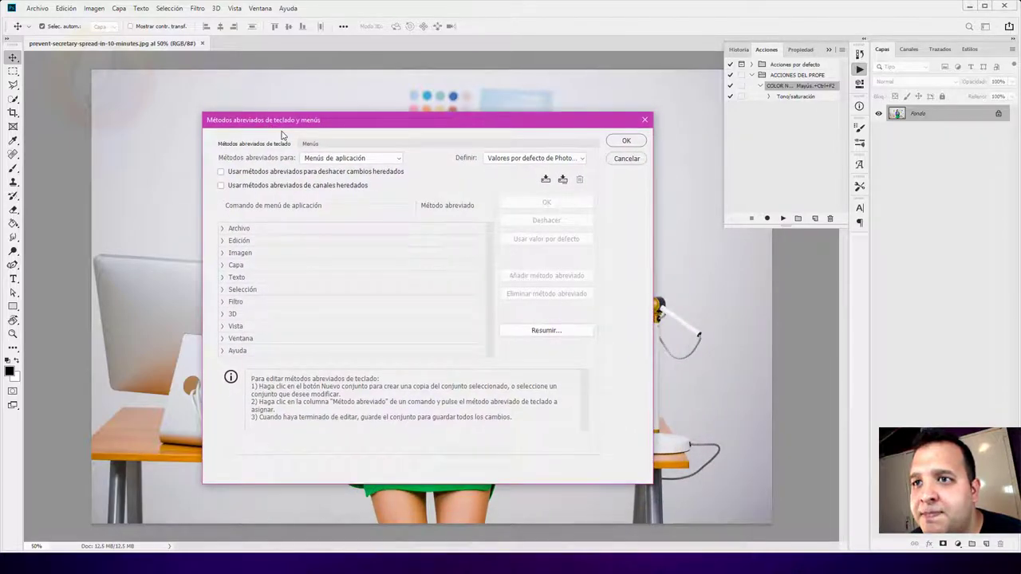
pyautogui.click(222, 230)
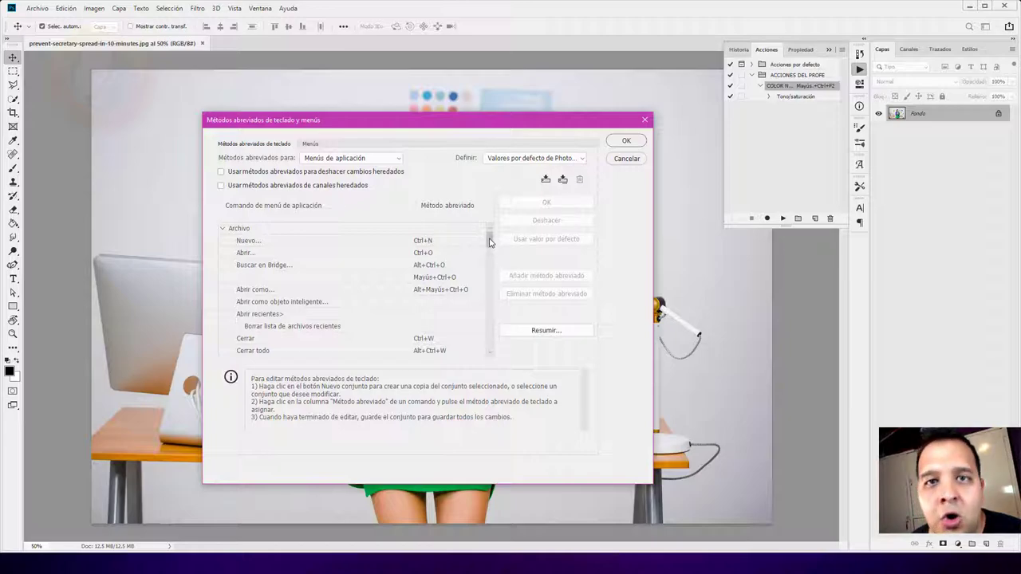
pyautogui.moveTo(490, 241)
pyautogui.mouseDown()
pyautogui.moveTo(492, 274)
pyautogui.moveTo(494, 264)
pyautogui.mouseUp()
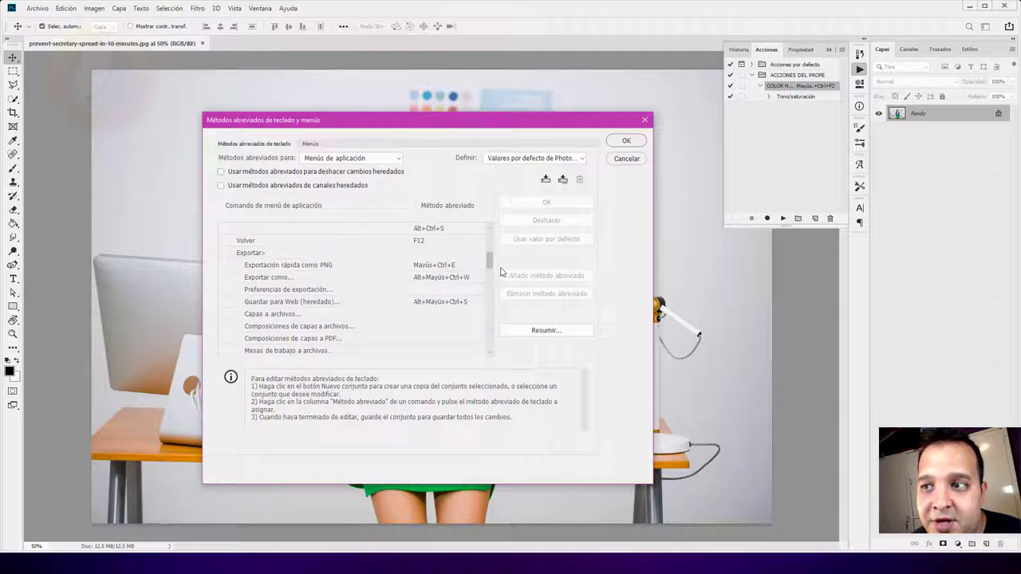
pyautogui.moveTo(490, 268); pyautogui.dragTo(496, 295)
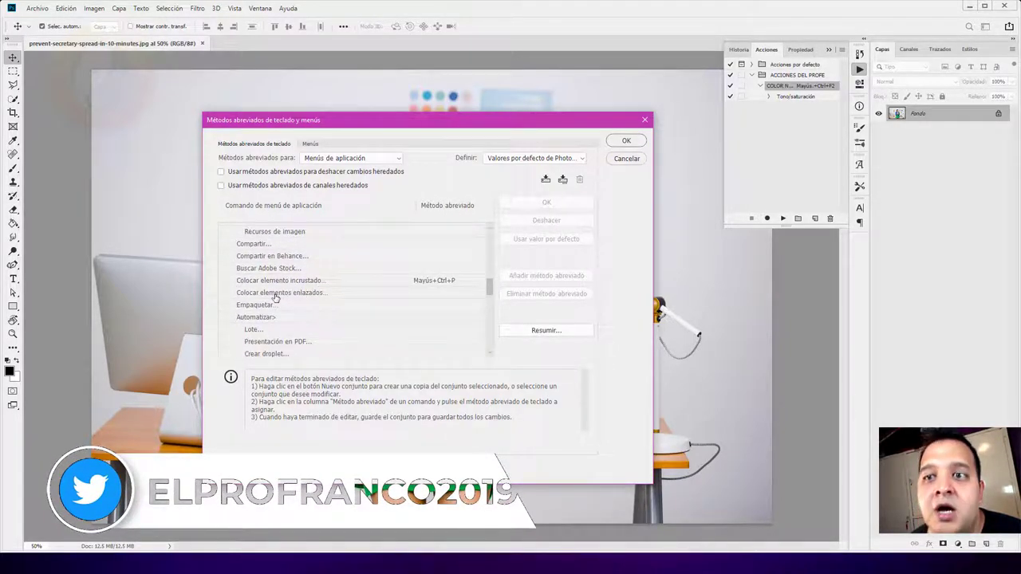
# Step: Assign Mayús+Ctrl+N to Colocar elementos enlazados and save the shortcut settings
pyautogui.click(426, 294)
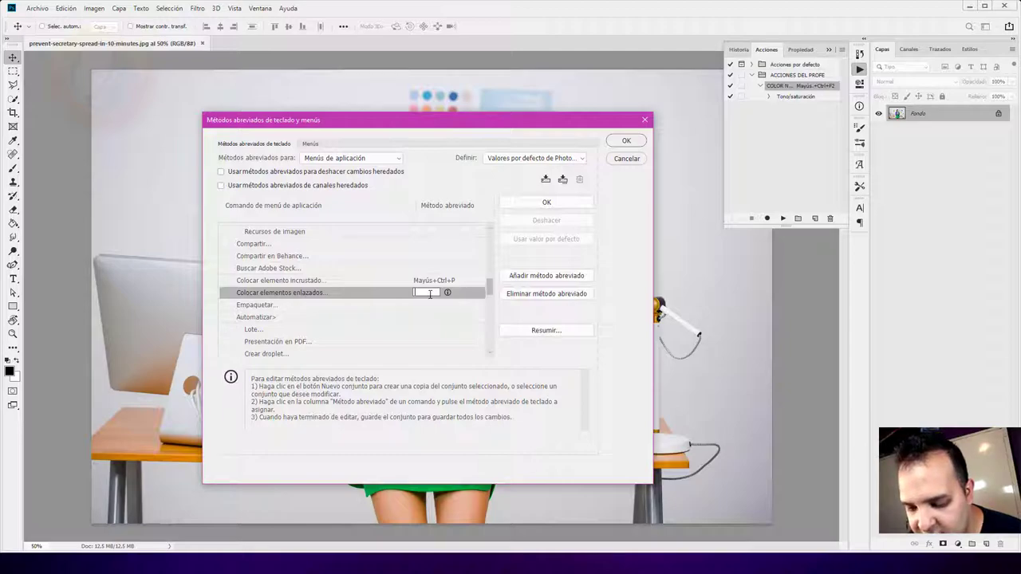
pyautogui.hotkey('ctrl', 'shift', 'n')
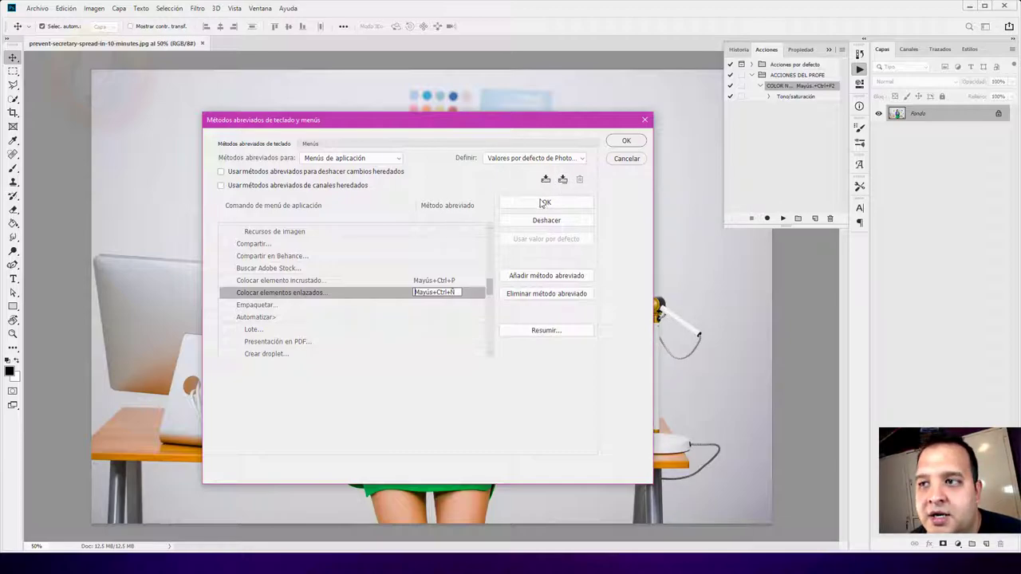
pyautogui.click(544, 204)
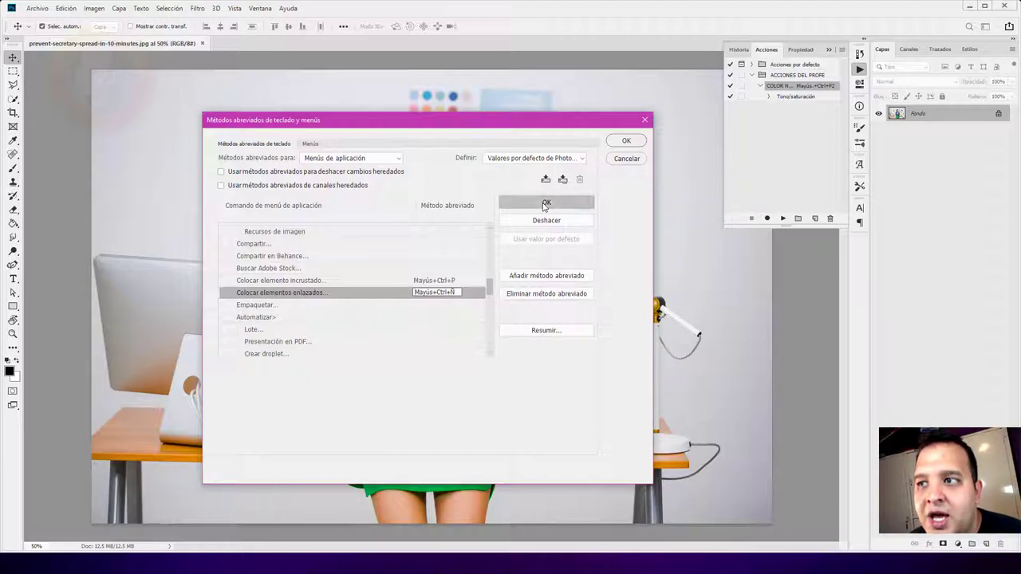
pyautogui.click(625, 143)
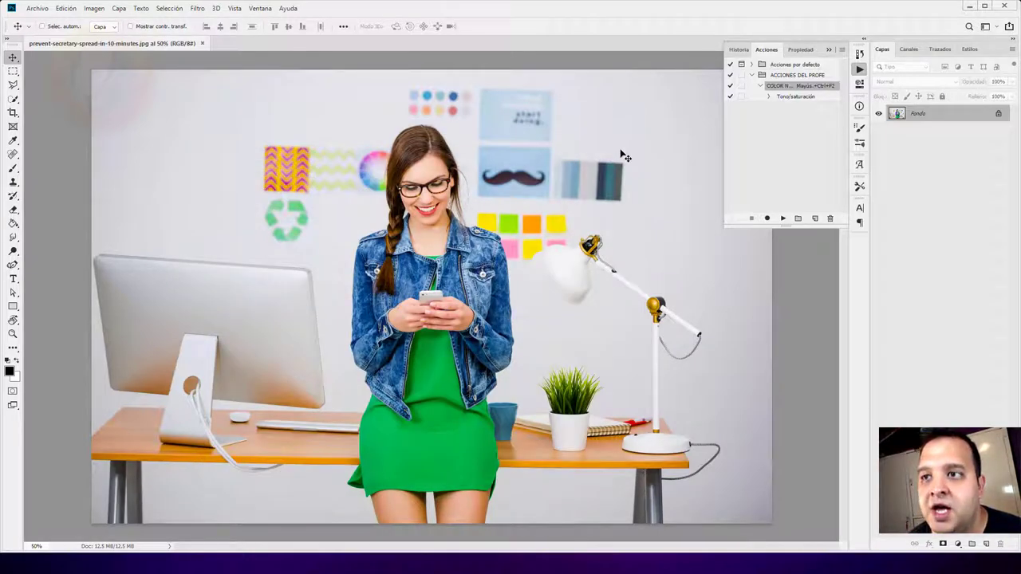
# Step: Place Botón_Me_gusta from Escritorio > VIDEOS as a linked layer using the new shortcut
pyautogui.press('ctrl+shift+ntilde')
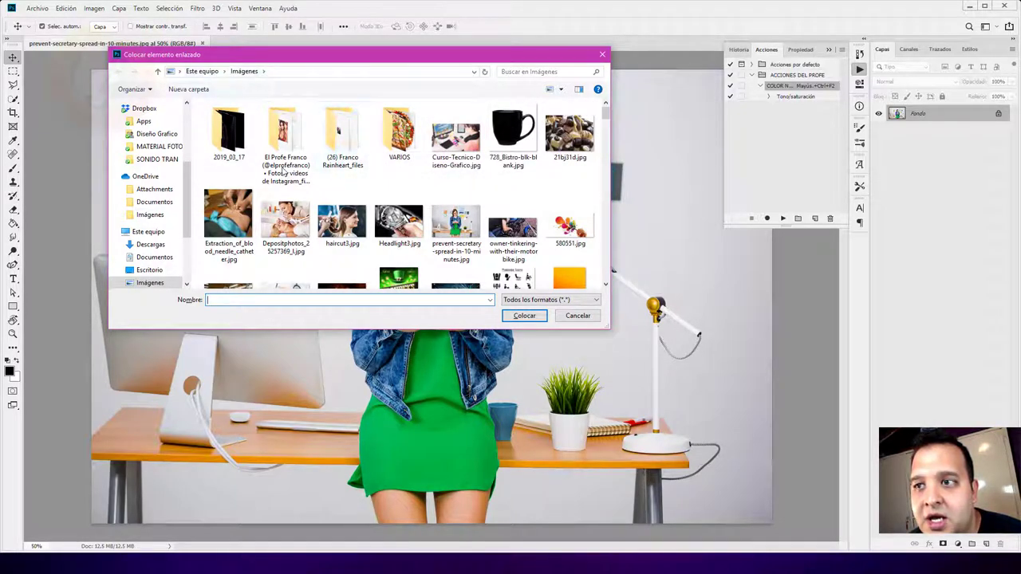
pyautogui.click(203, 72)
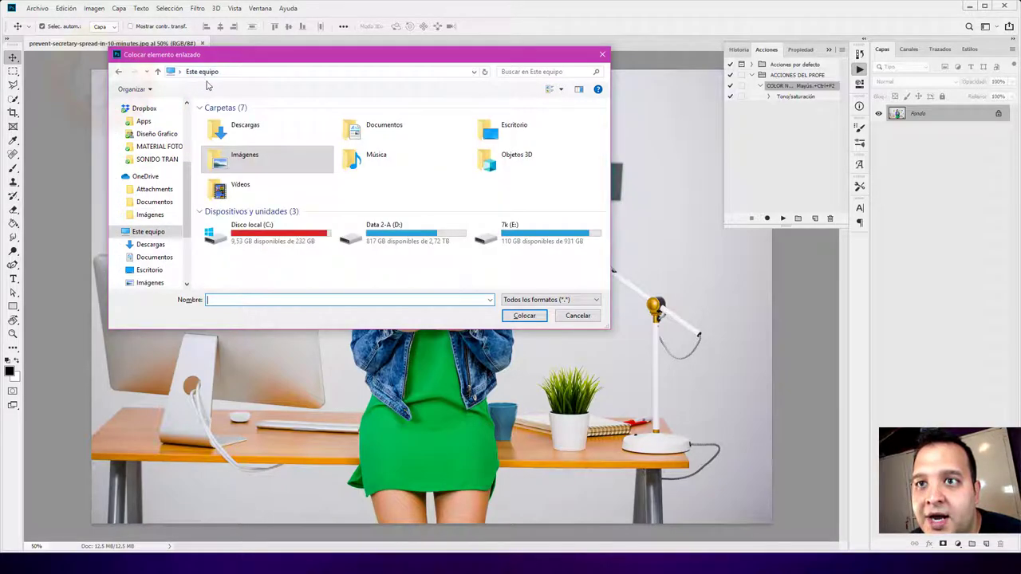
pyautogui.doubleClick(478, 137)
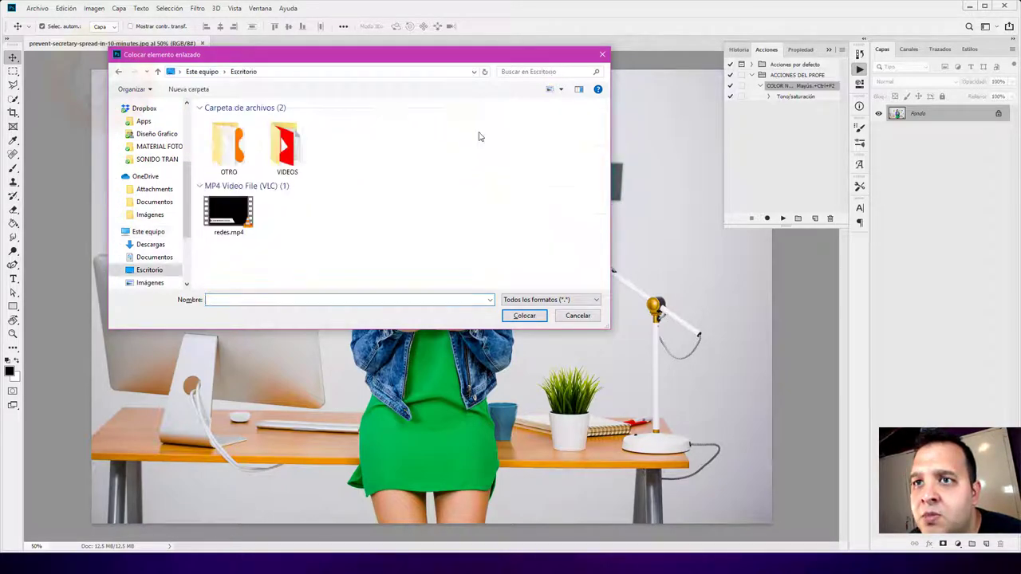
pyautogui.doubleClick(271, 142)
pyautogui.doubleClick(345, 132)
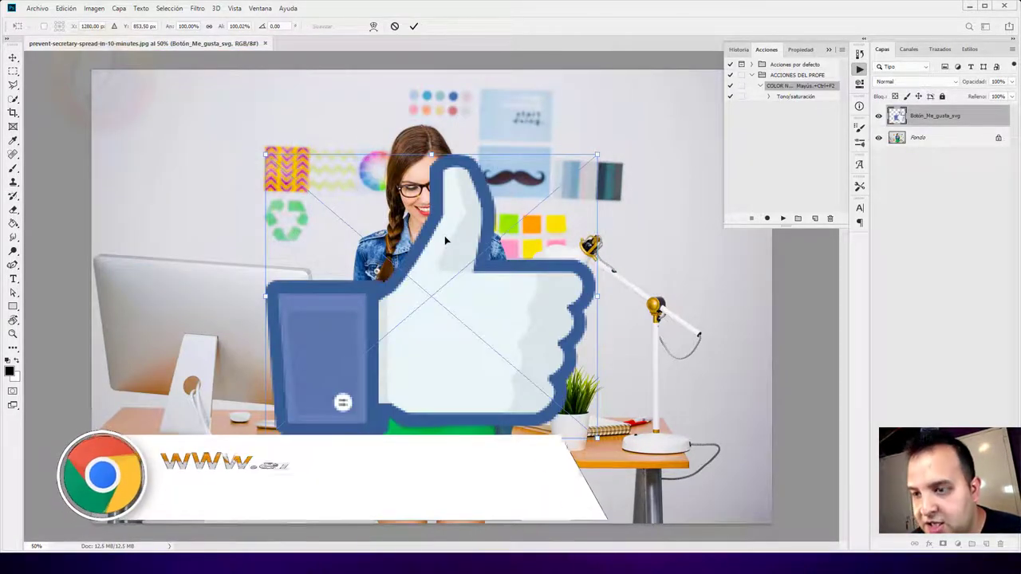
pyautogui.press('Return')
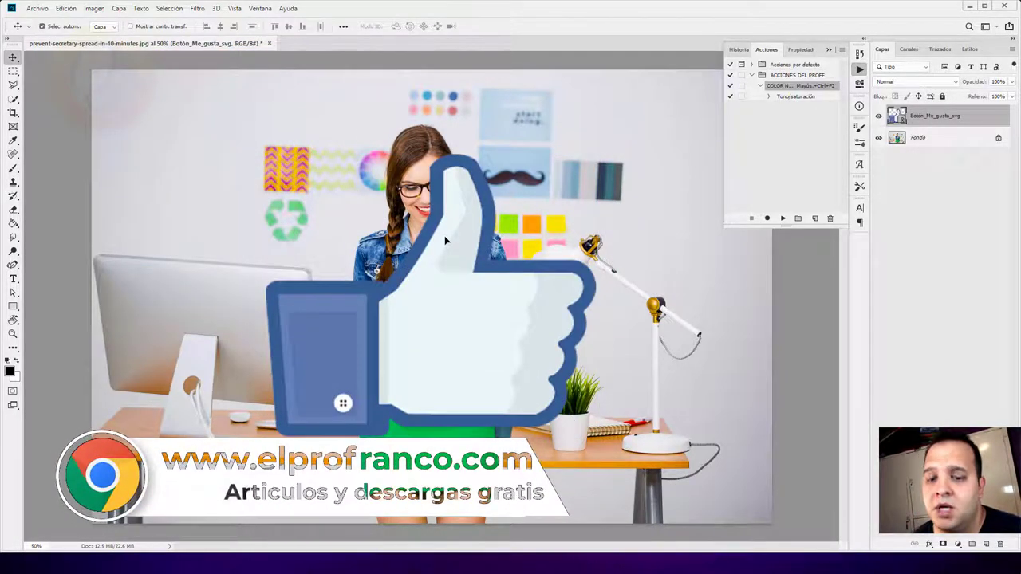
# Step: Scale the thumbs-up to about 40 percent and move it to the lower-right corner
pyautogui.hotkey('ctrl', 't')
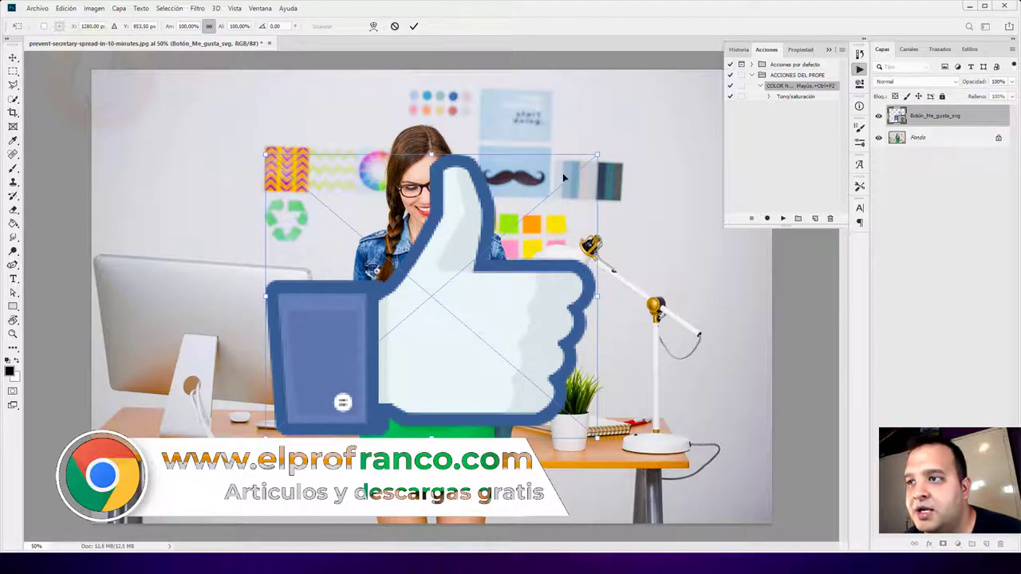
pyautogui.moveTo(597, 154); pyautogui.dragTo(431, 316)
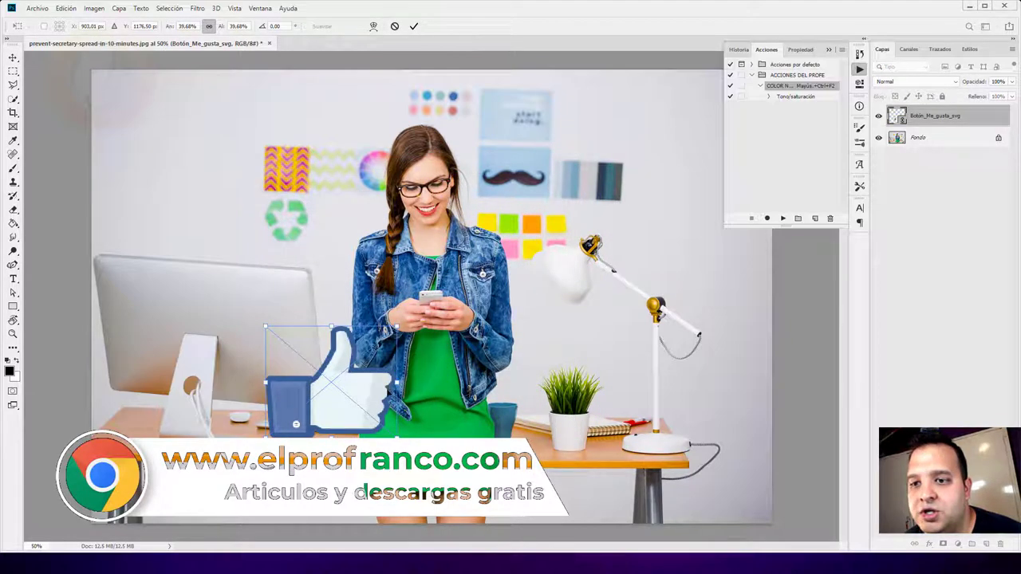
pyautogui.moveTo(321, 423); pyautogui.dragTo(664, 500)
pyautogui.press('Return')
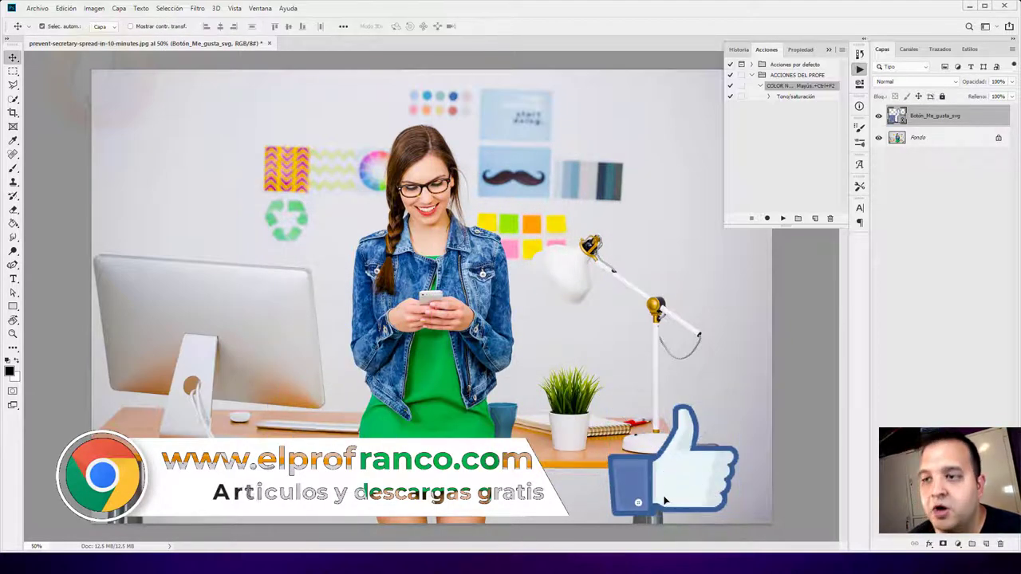